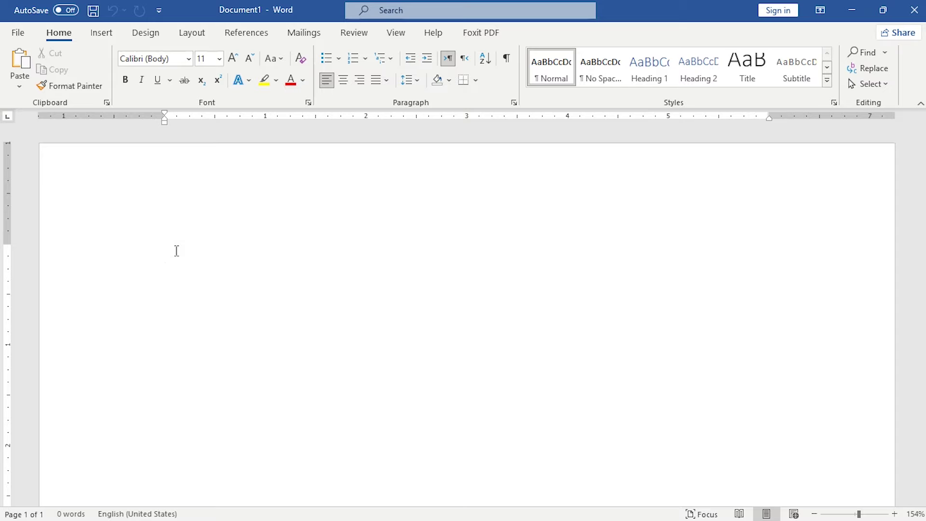
- Type 'WitsWell Youtube Channel' at the top of the blank page
type("W")
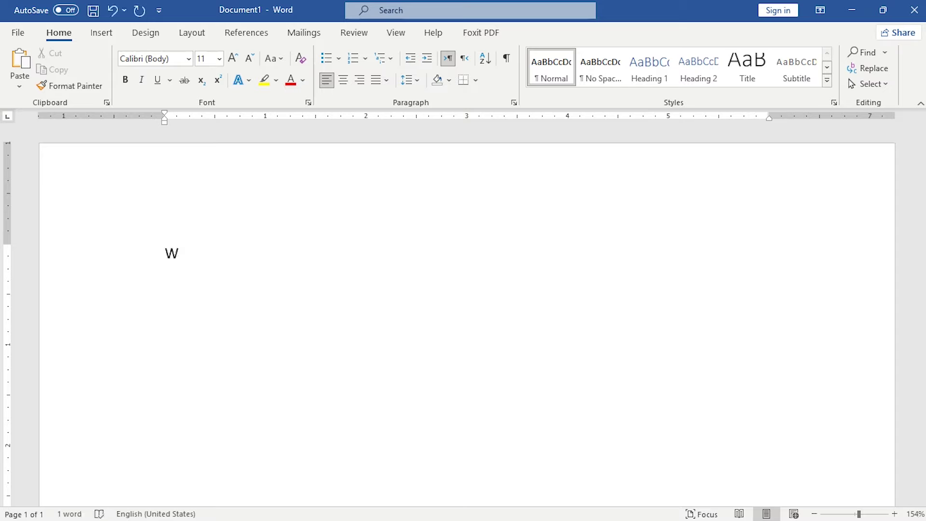
type("itsWell")
type(" Yout")
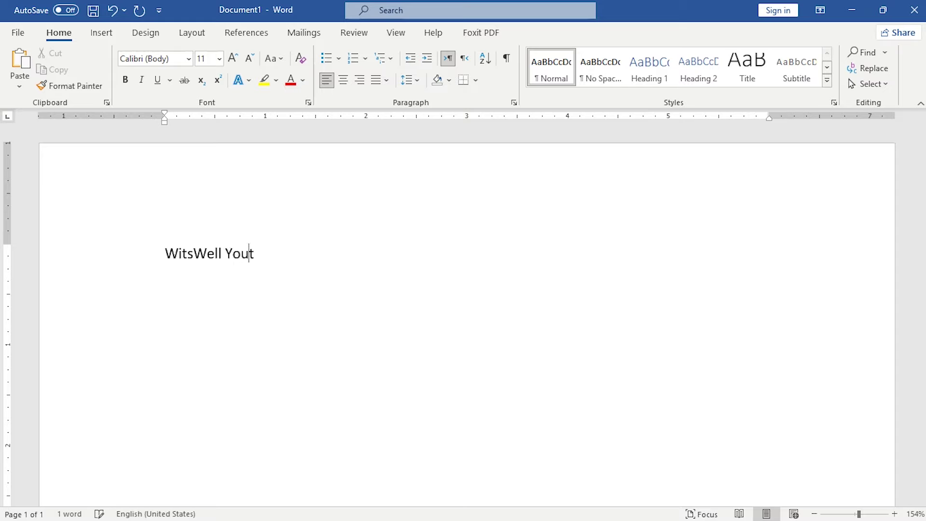
type("ube ")
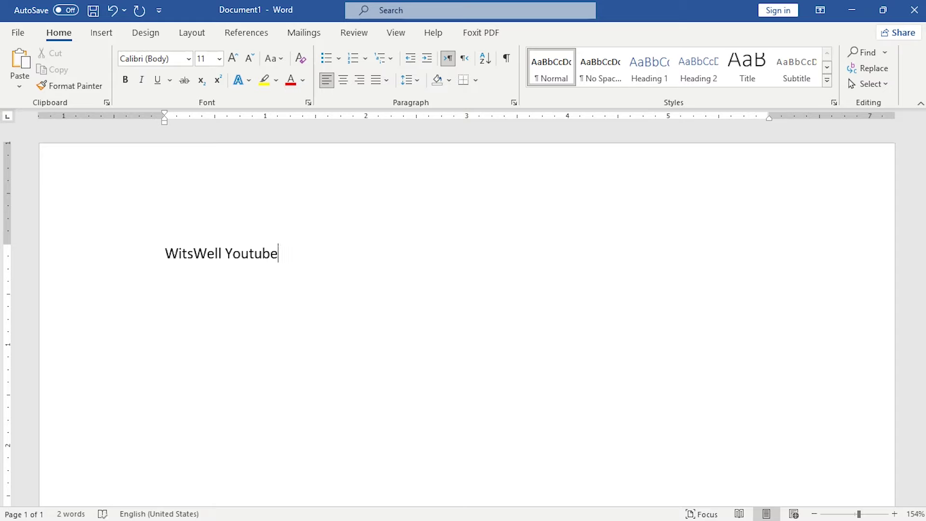
type("Chann")
type("el")
- Erase the original text following 'WitsWell' on the line
left_click(177, 250)
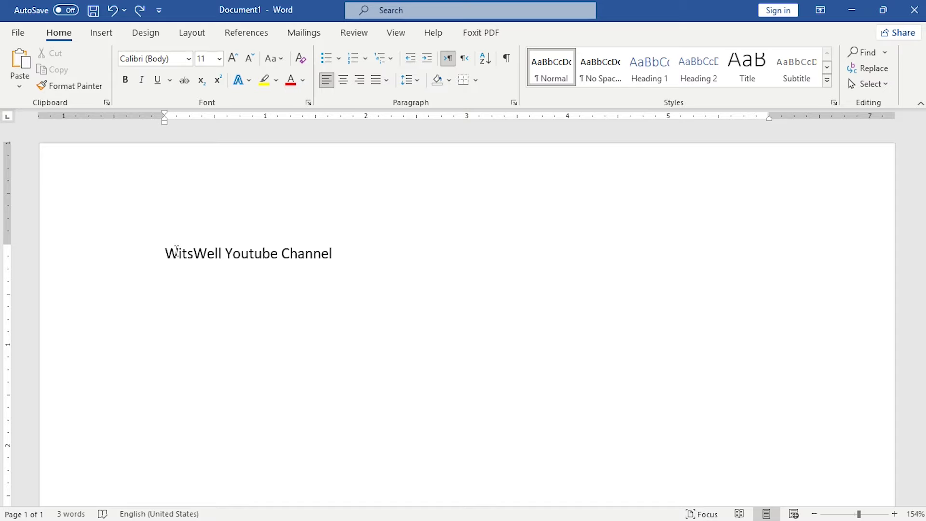
key("BackSpace")
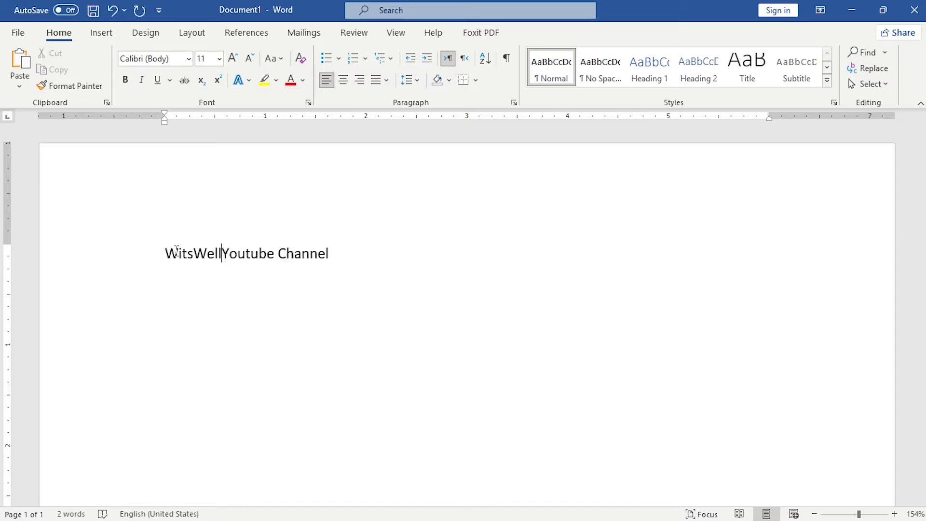
key("ctrl+Right")
key("BackSpace")
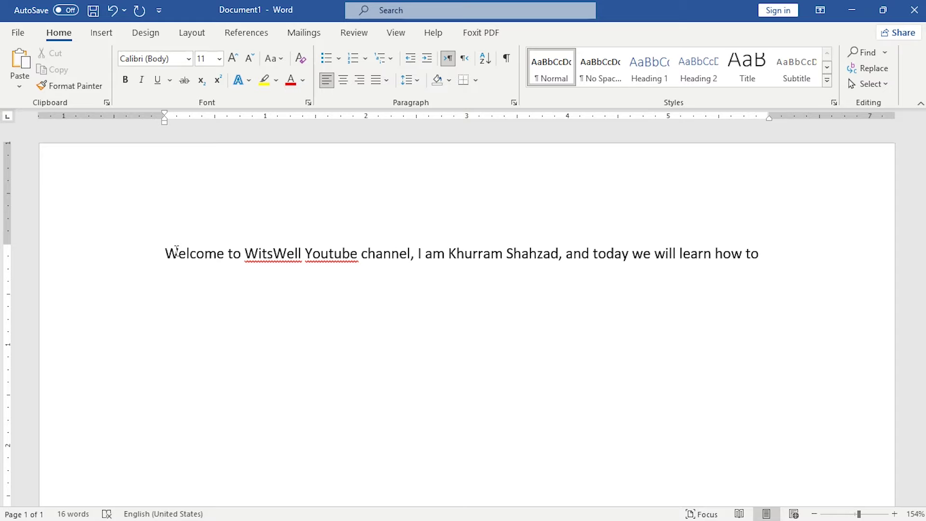
- Finish the welcome sentence with 'type in Microsoft word.', correcting a mistyped word
type("t")
type("ype ai")
key("BackSpace")
key("BackSpace")
type("in microsof")
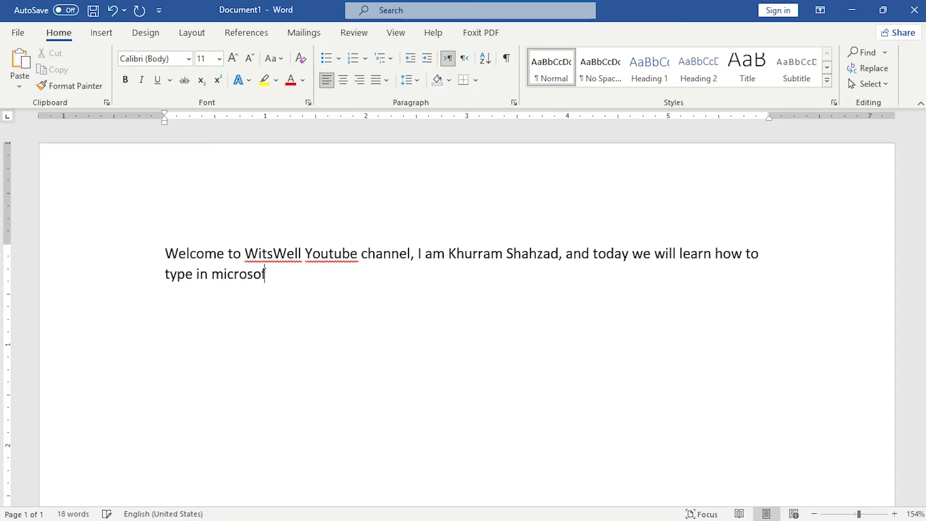
type("t word.")
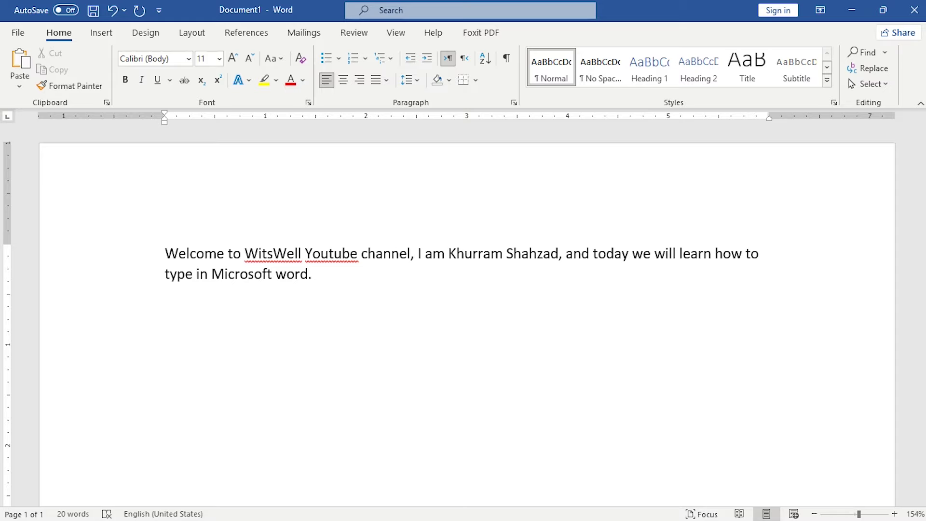
left_click(177, 249)
- Add new lines below the sentence, typing an 'A' on one of them
key("Return")
key("Right")
key("Right")
key("Right")
key("Right")
key("Right")
key("Right")
key("Right")
key("Right")
key("Right")
key("Right")
key("Right")
key("Right")
key("Down")
key("Down")
type("A")
key("Return")
key("Return")
- Undo, remove the extra 'A' line, and erase the sentence from its end
key("ctrl+z")
key("BackSpace")
key("BackSpace")
key("BackSpace")
key("BackSpace")
key("BackSpace")
key("BackSpace")
key("BackSpace")
key("BackSpace")
key("BackSpace")
key("BackSpace")
key("BackSpace")
key("BackSpace")
key("BackSpace")
key("BackSpace")
key("BackSpace")
key("BackSpace")
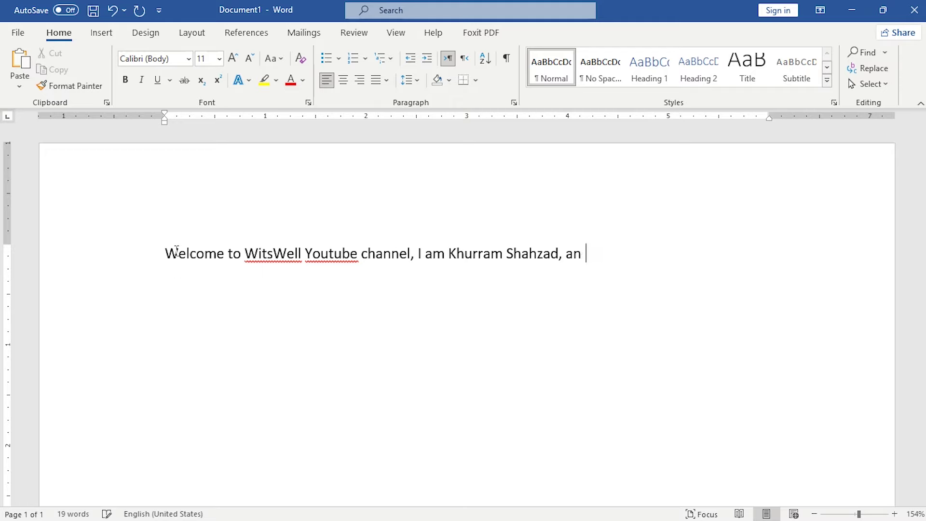
key("BackSpace")
key("BackSpace")
key("BackSpace")
key("BackSpace")
key("BackSpace")
key("BackSpace")
key("BackSpace")
key("BackSpace")
key("BackSpace")
key("BackSpace")
key("BackSpace")
key("BackSpace")
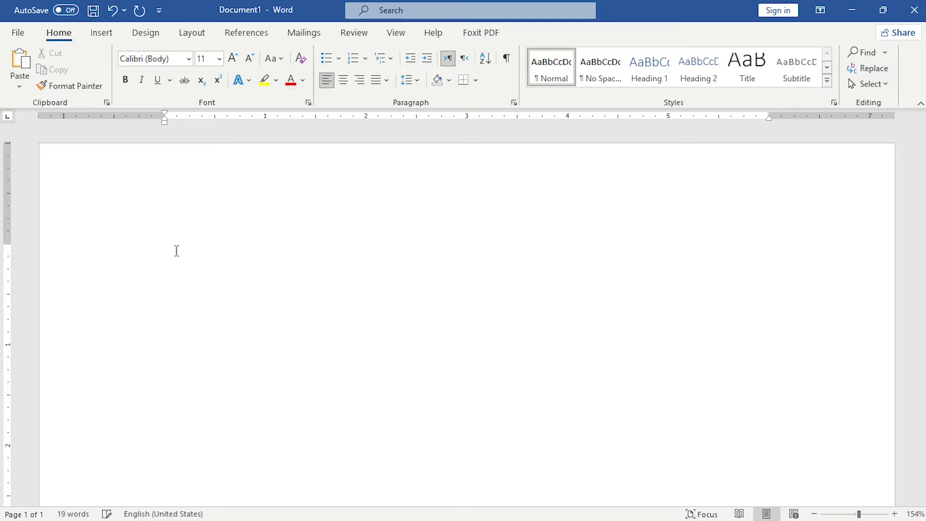
- Undo the deletion to restore the sentence ending 'learn how to type in Microsoft word.'
key("ctrl+z")
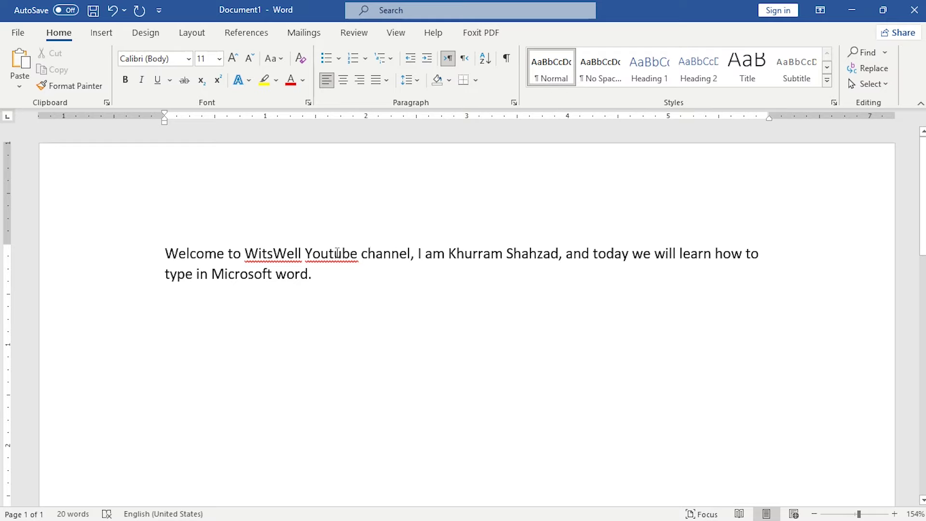
- Delete 'I am' and trim 'channel,' back to 'ch'
left_click(416, 255)
key("Delete")
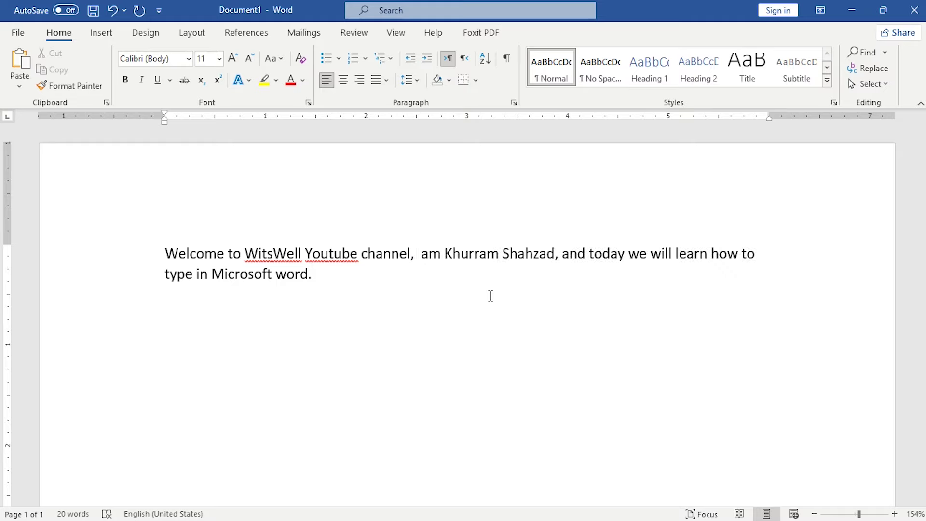
key("Delete")
key("Delete")
key("Delete")
key("Delete")
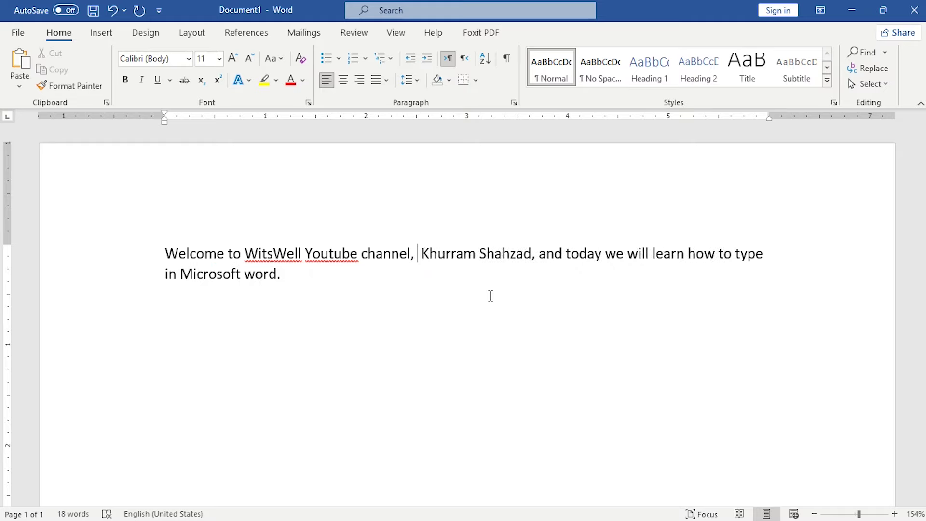
key("Delete")
key("Left")
key("BackSpace")
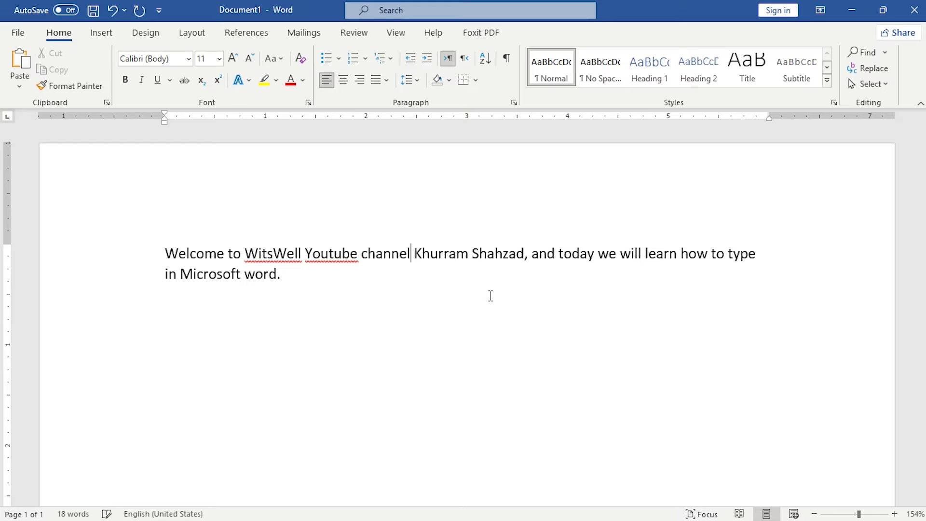
key("BackSpace")
key("BackSpace")
key("BackSpace")
key("BackSpace")
key("BackSpace")
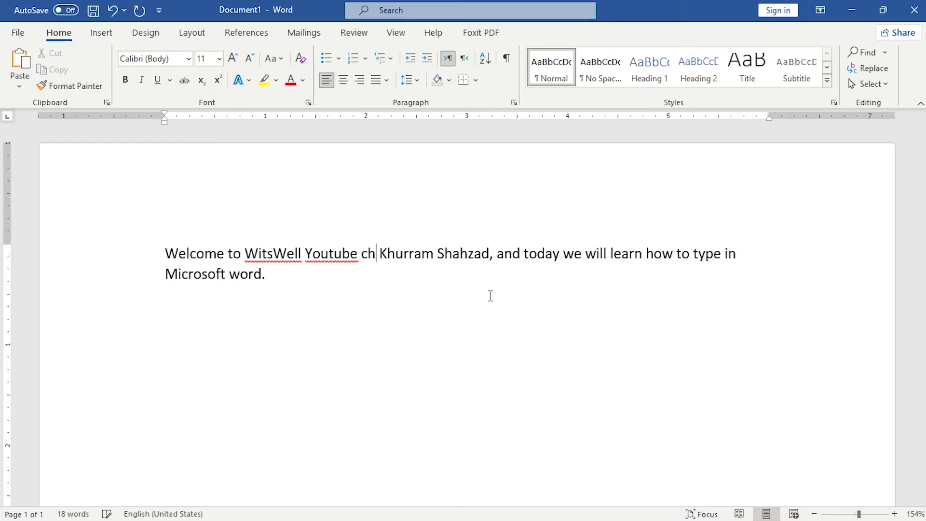
- Move the cursor back through the sentence into the word 'Welcome'
key("ctrl+Left")
key("ctrl+Left")
key("ctrl+Left")
key("ctrl+Right")
key("ctrl+Right")
key("ctrl+Right")
key("Right")
key("Right")
key("Right")
key("Left")
key("Left")
key("Left")
key("Right")
key("Right")
key("Right")
key("Right")
key("Right")
key("Right")
key("Right")
key("Right")
key("Right")
key("Right")
key("Right")
key("Right")
key("Right")
key("Right")
key("Right")
- Add a line after the sentence, then undo back to the shortened WitsWell sentence
left_click(522, 272)
key("Return")
key("Return")
key("Return")
key("Up")
key("Up")
key("Up")
key("Up")
key("ctrl+z")
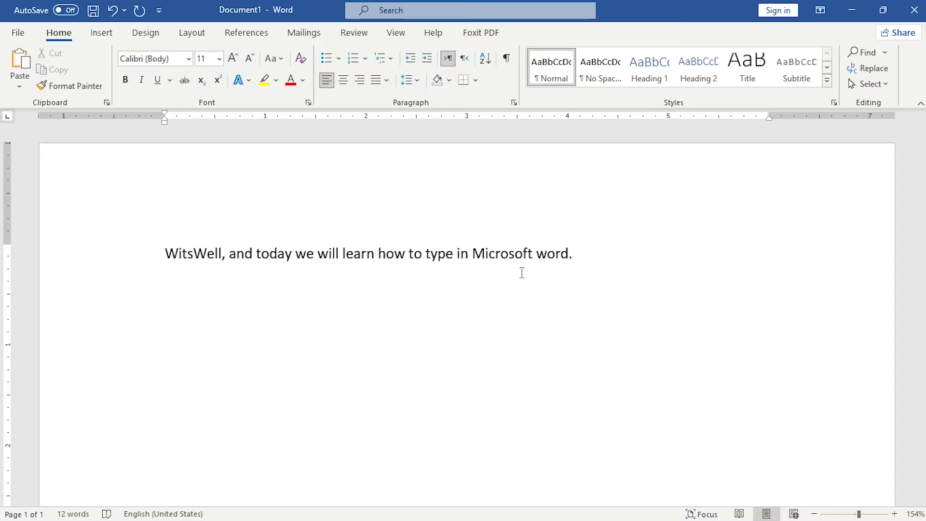
- Delete the remaining sentence word by word, including the final period, leaving 0 words
key("ctrl+BackSpace")
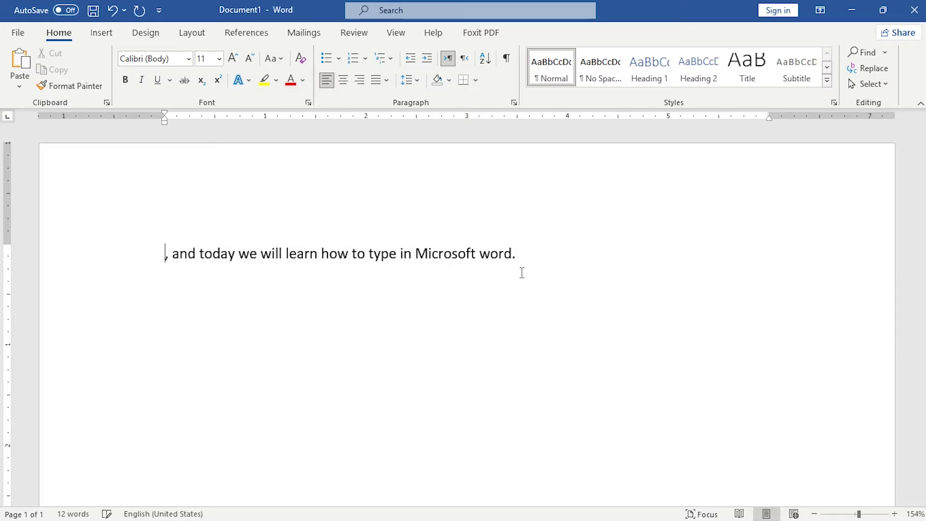
key("Delete")
key("Delete")
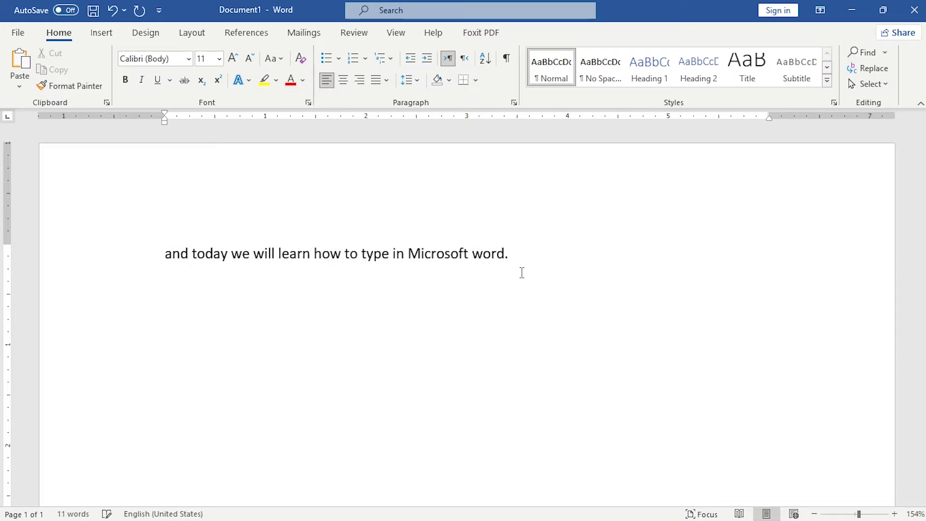
key("ctrl+Delete")
key("ctrl+Delete")
key("ctrl+Delete")
key("ctrl+Delete")
key("ctrl+Delete")
key("ctrl+Delete")
key("ctrl+Delete")
key("ctrl+Delete")
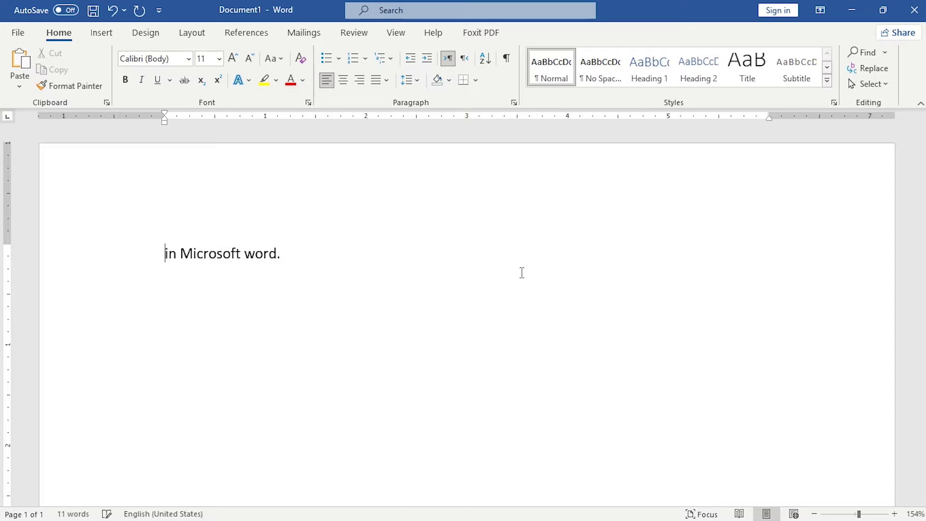
key("ctrl+Delete")
key("ctrl+Delete")
key("ctrl+Delete")
key("Delete")
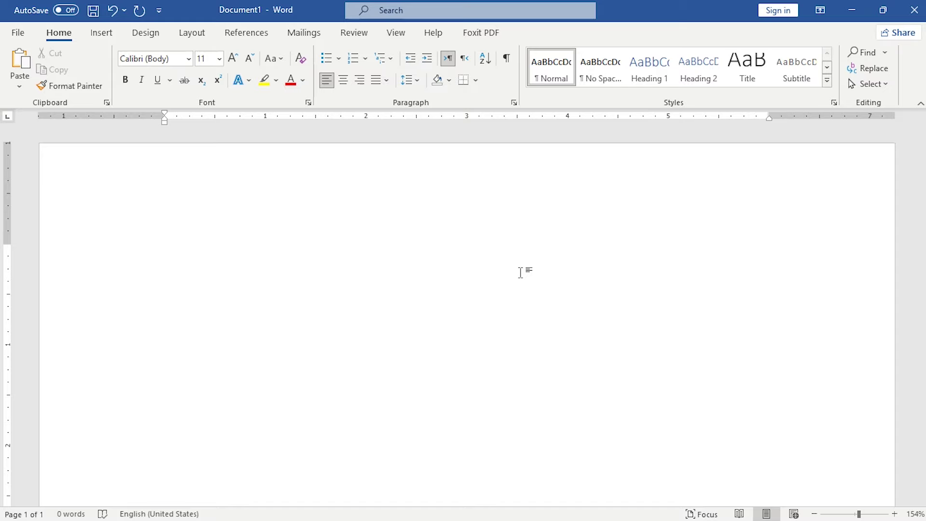